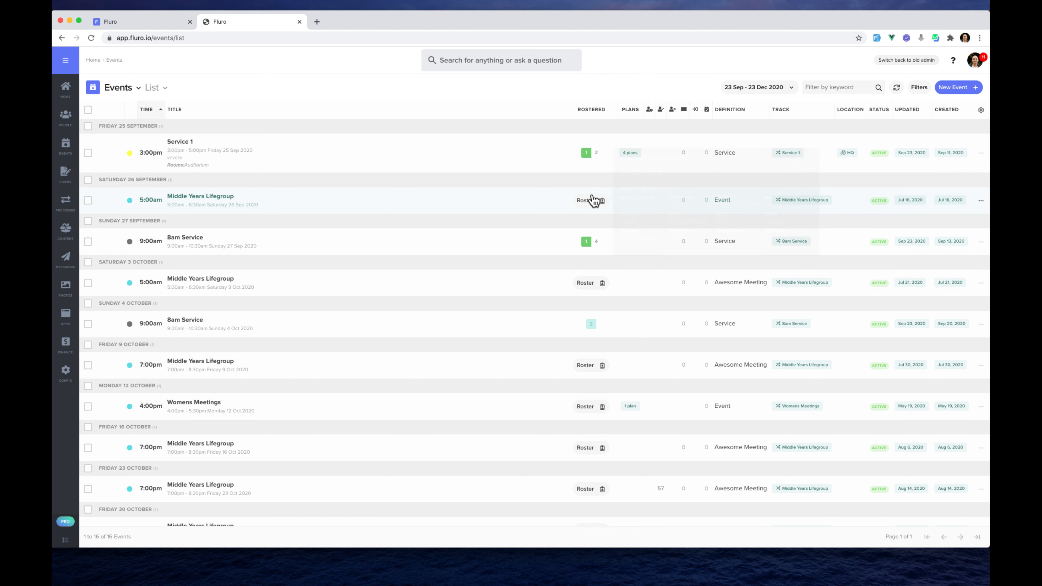
Switch the events list to the Multi Planner view
mouse_move(592, 247)
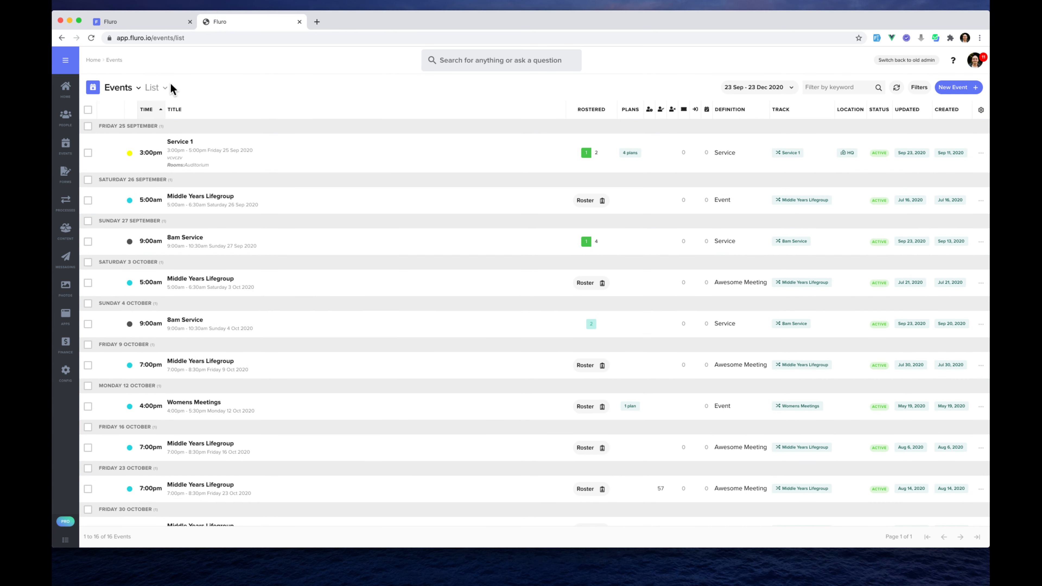
left_click(163, 89)
left_click(176, 119)
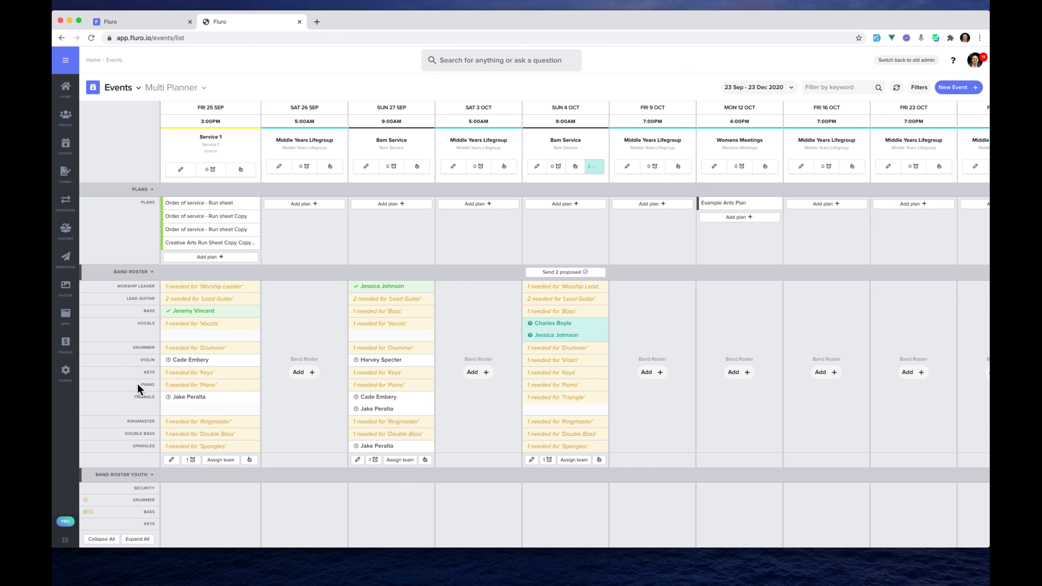
Collapse all planner sections, expanding only the Band Roster and Welcome Team sections
scroll(138, 306, "down", 8)
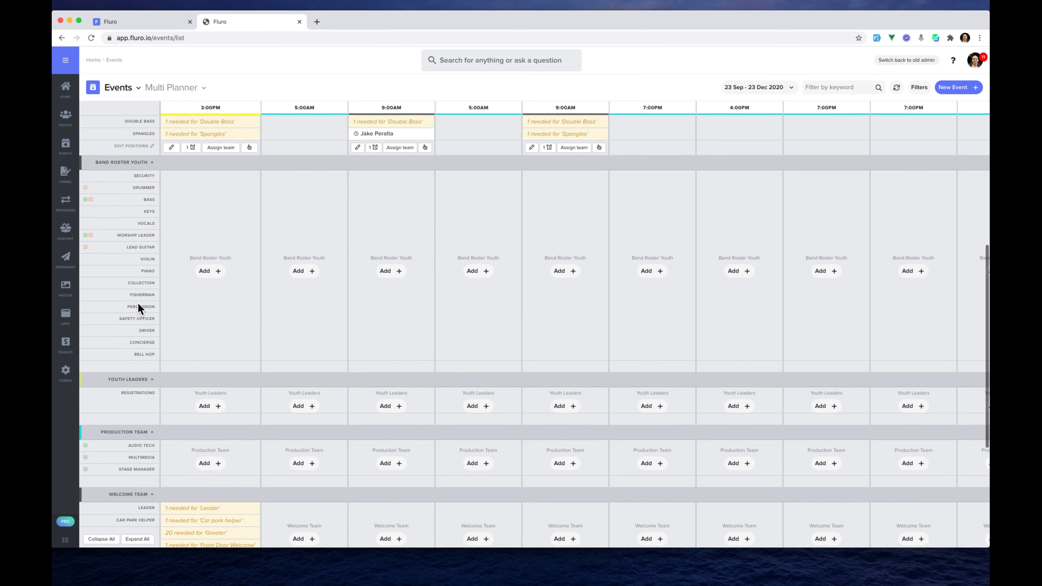
scroll(139, 308, "down", 5)
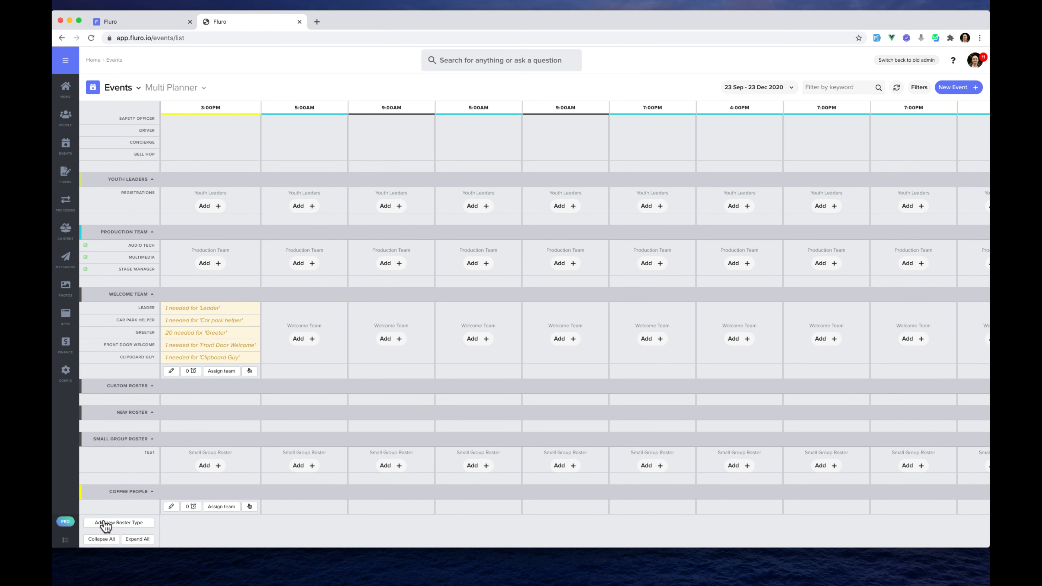
left_click(102, 539)
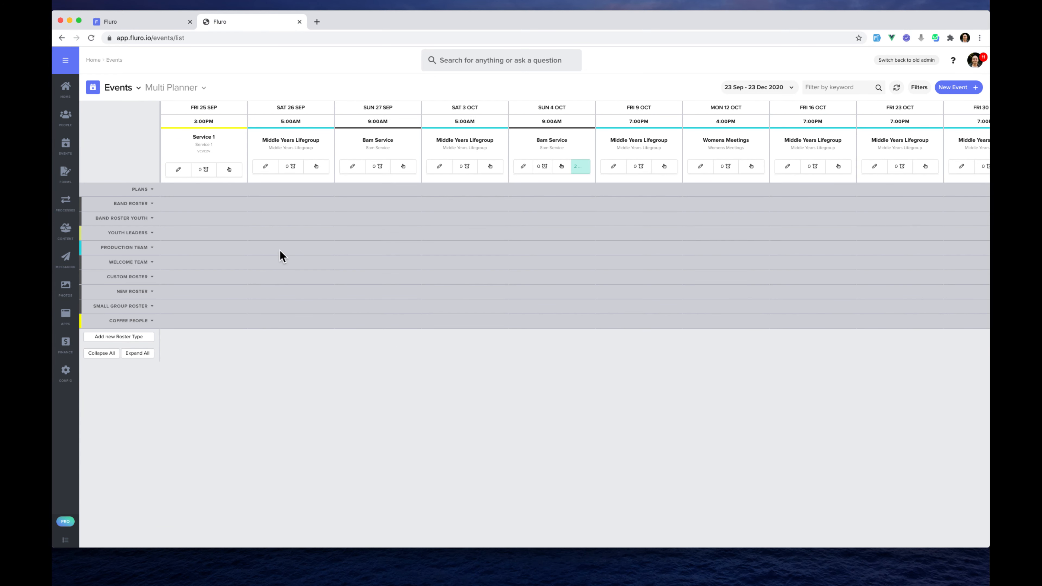
left_click(130, 204)
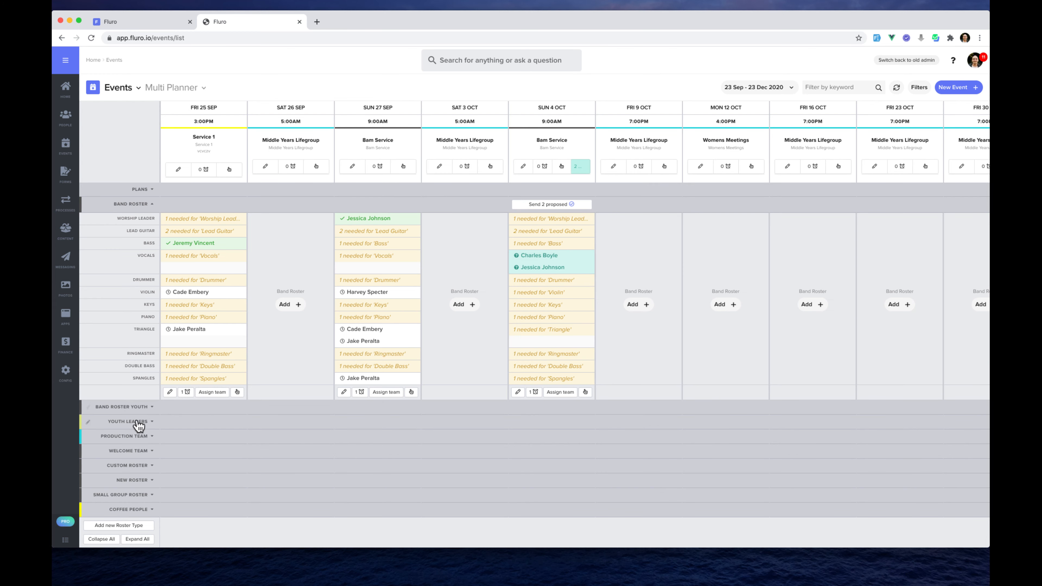
left_click(139, 453)
scroll(258, 398, "down", 1)
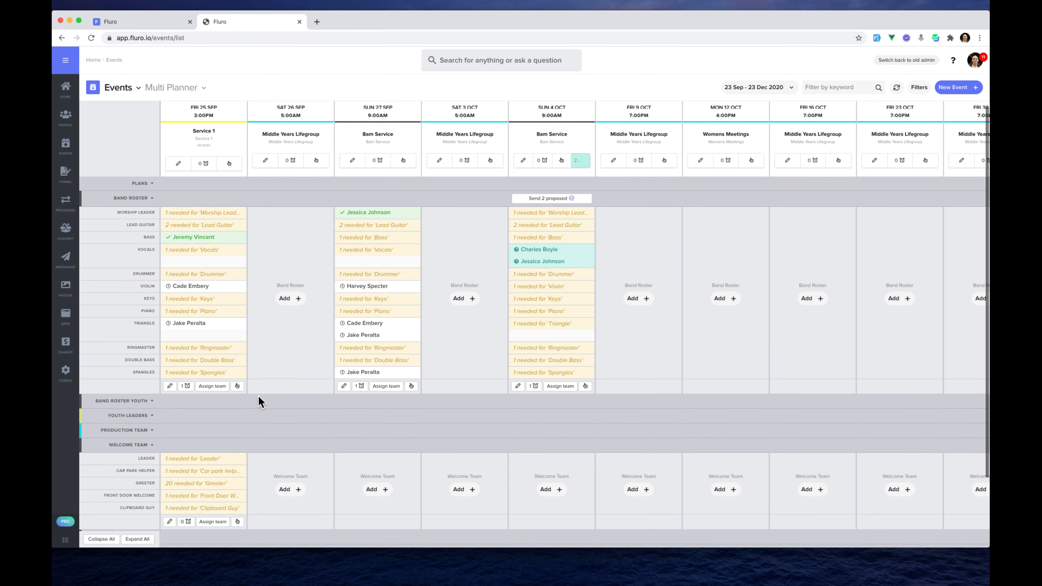
scroll(258, 395, "up", 1)
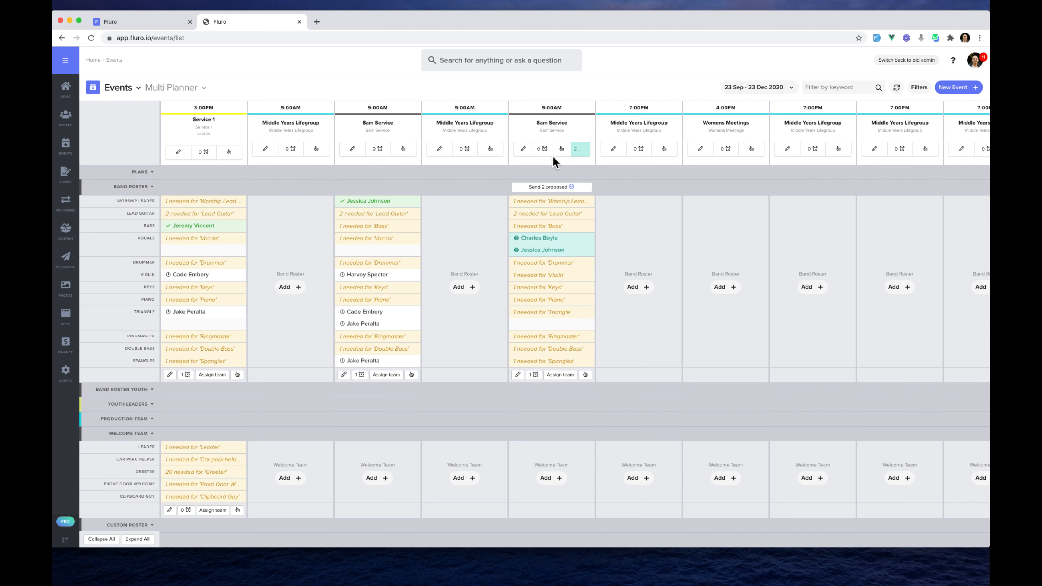
scroll(535, 216, "up", 1)
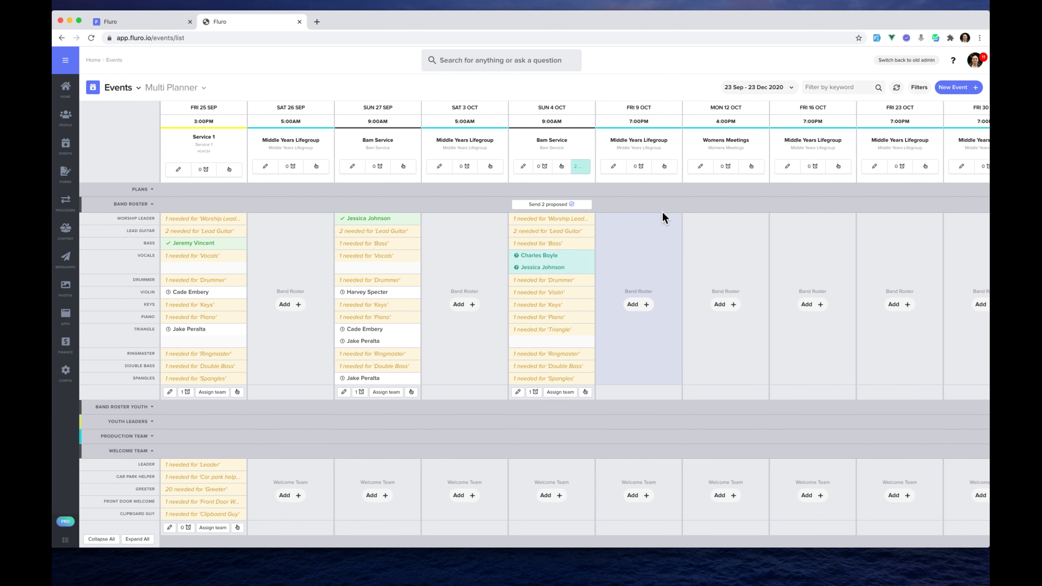
Set the planner's date range to Next 4 weeks
left_click(754, 88)
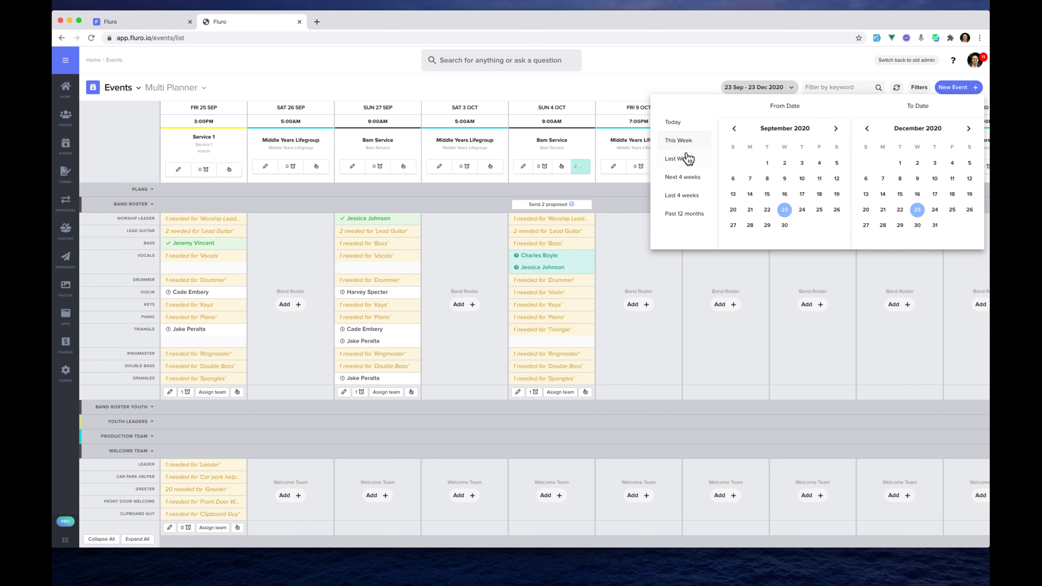
left_click(694, 180)
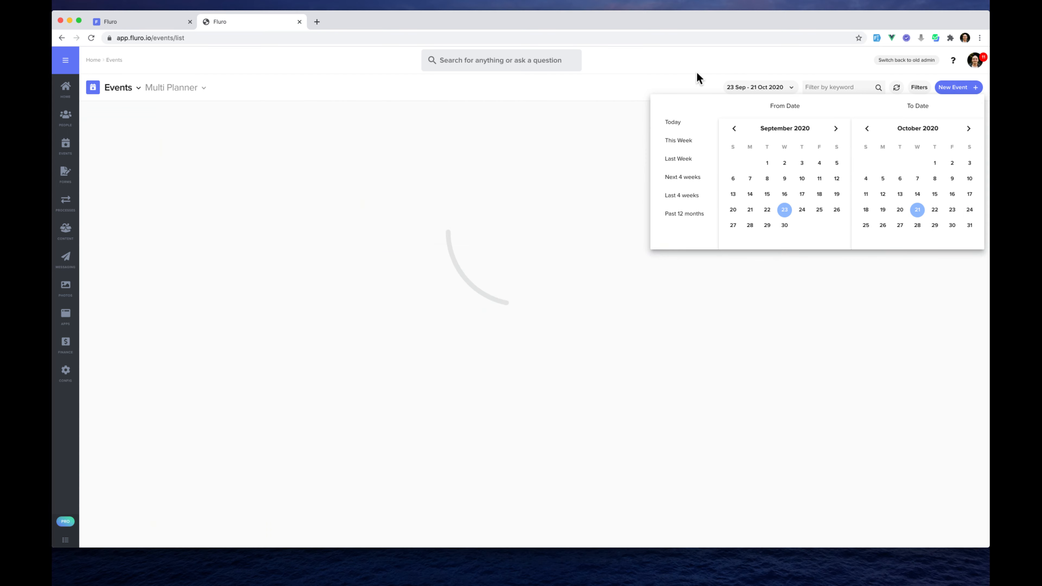
left_click(697, 74)
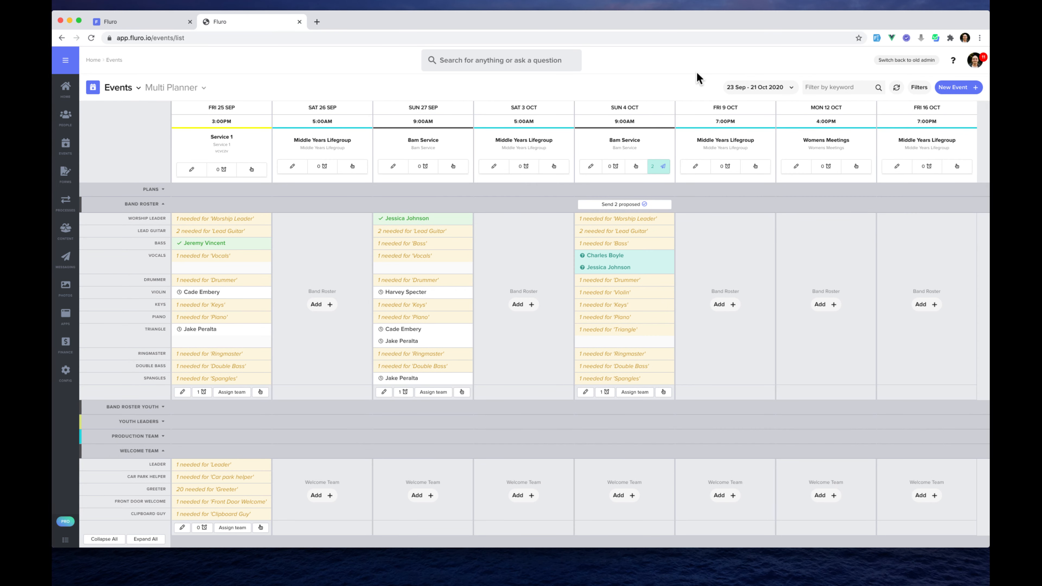
Filter the planner with an added condition where Definition is one of Service, and close the filters
left_click(916, 84)
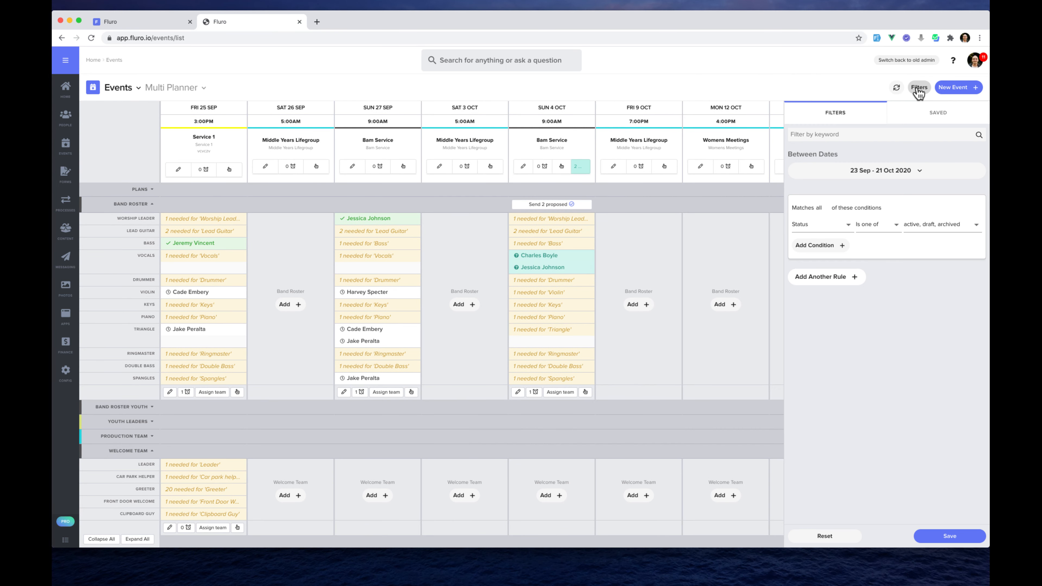
left_click(827, 248)
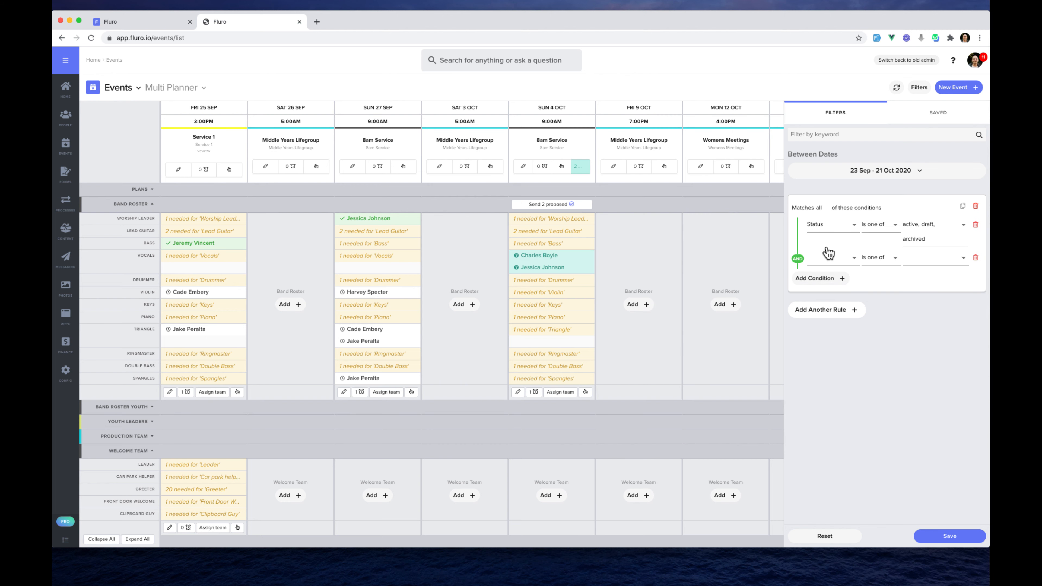
left_click(834, 258)
type("defin")
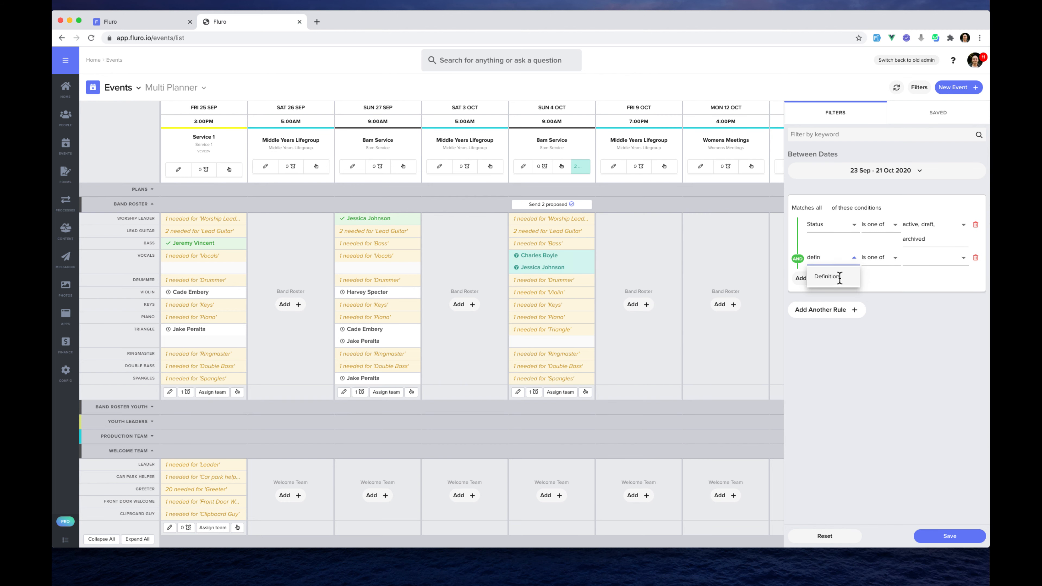
left_click(840, 278)
left_click(947, 258)
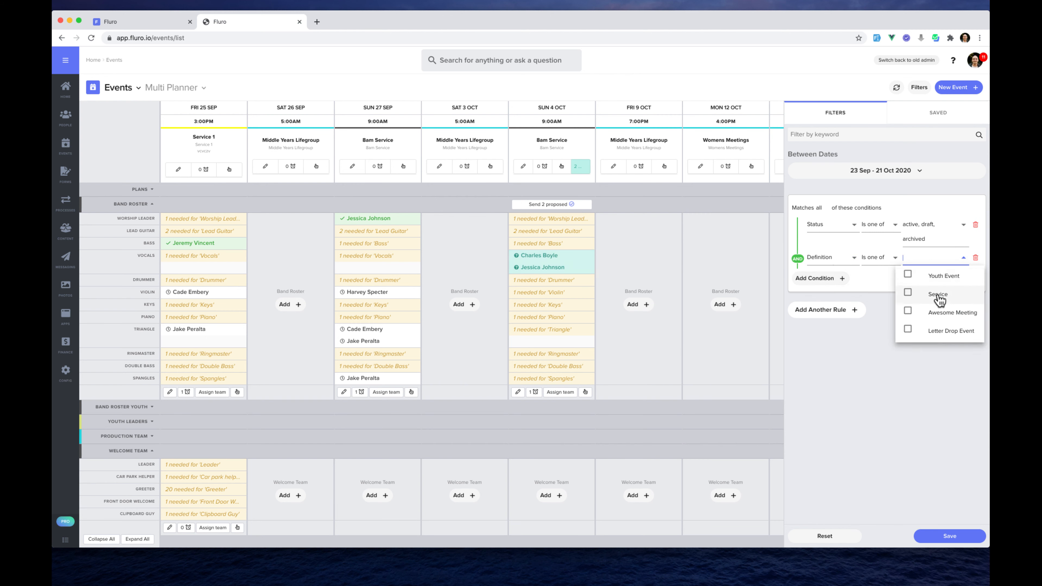
left_click(937, 297)
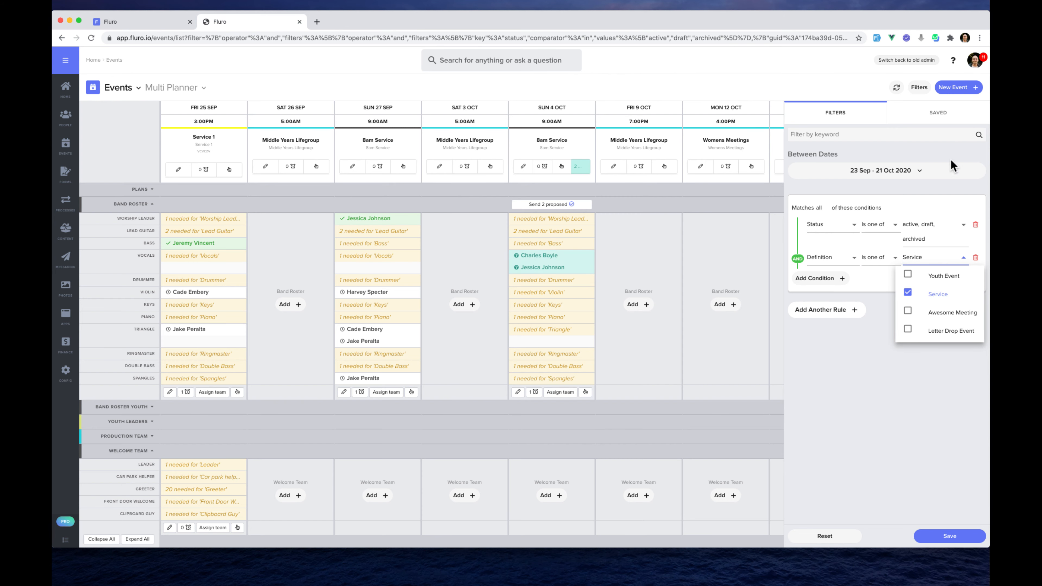
left_click(951, 155)
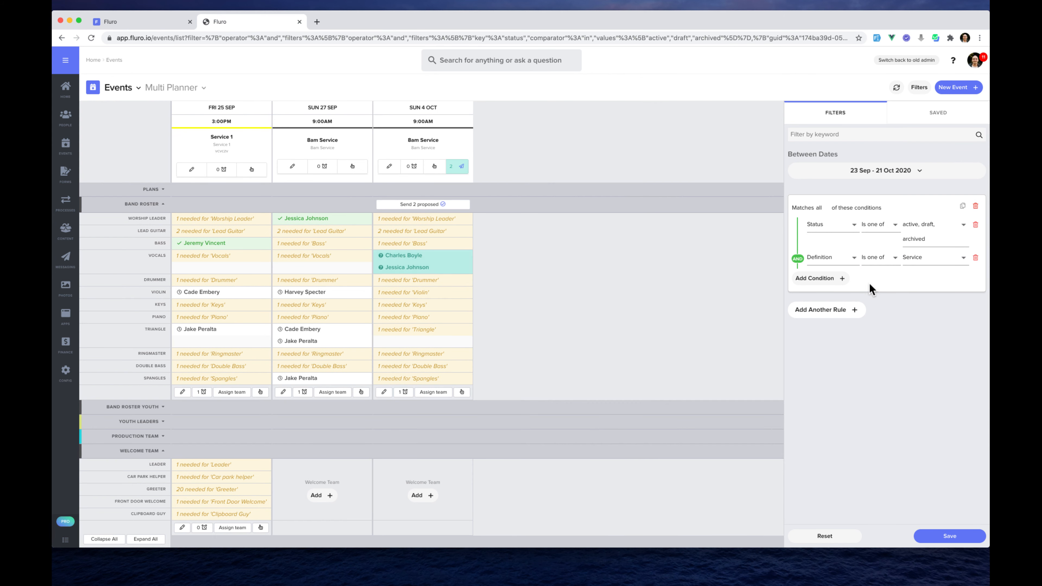
left_click(919, 87)
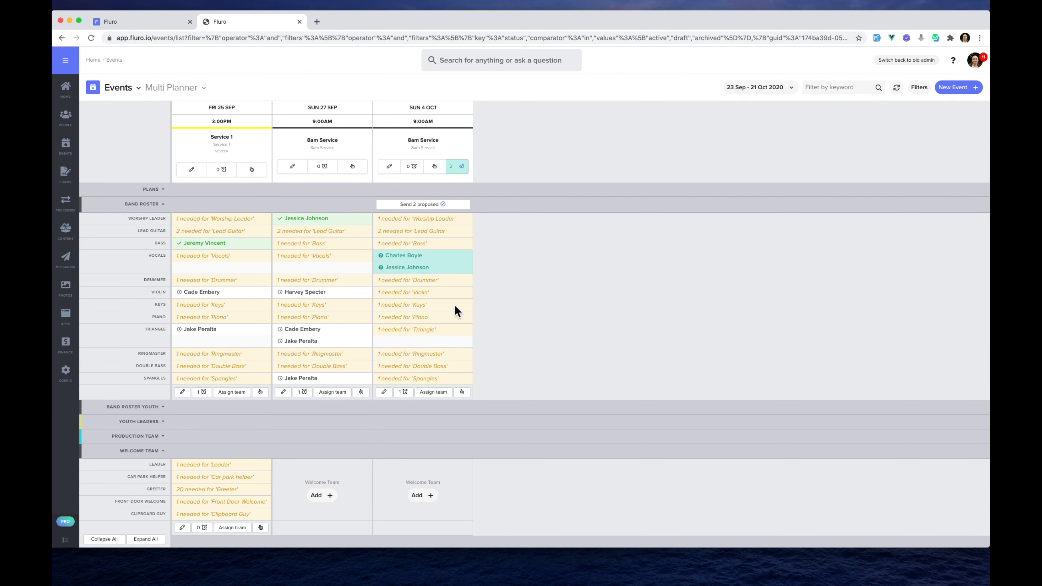
Examine the Band Roster assignments for Worship Leader on 27 September, Violin on 25 September and Vocals on 4 October
scroll(454, 294, "down", 3)
scroll(458, 312, "up", 3)
left_click(294, 220)
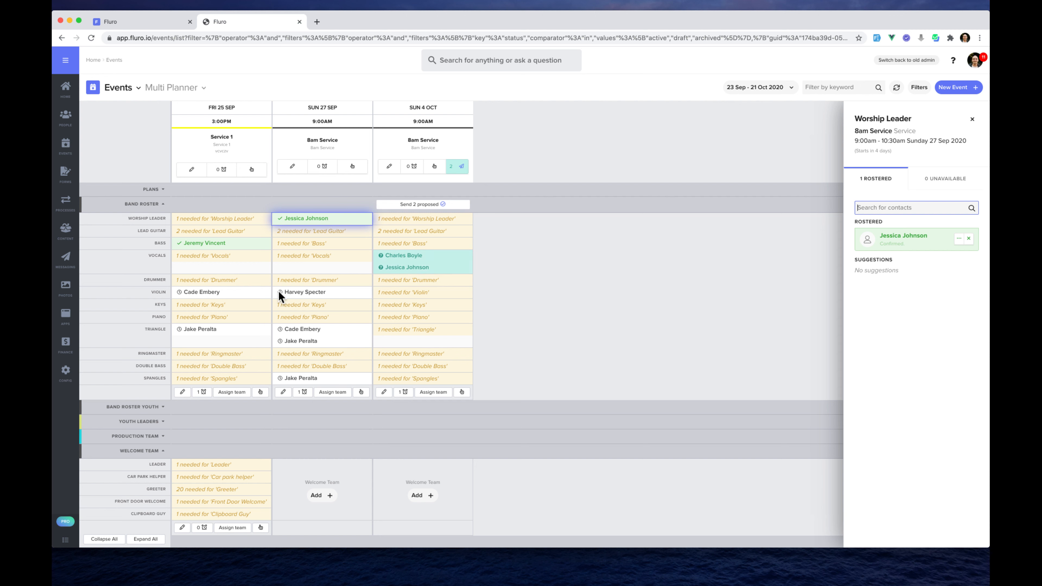
left_click(248, 292)
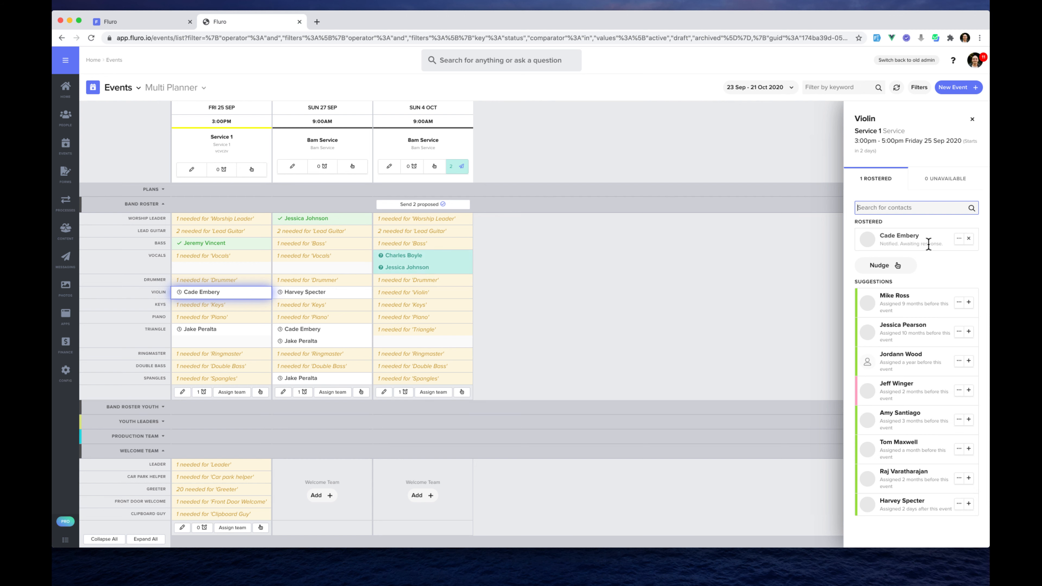
left_click(884, 272)
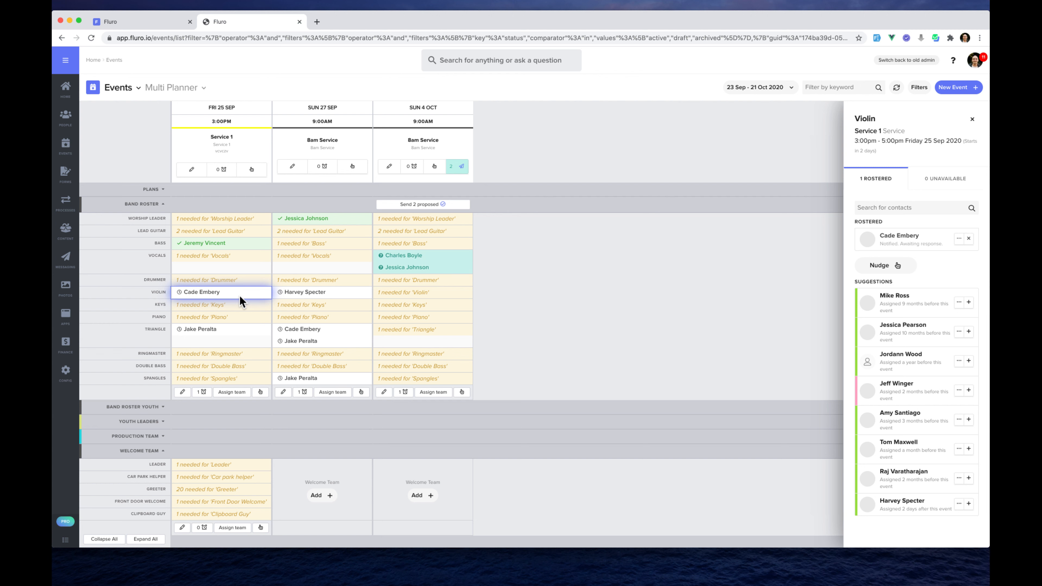
left_click(421, 256)
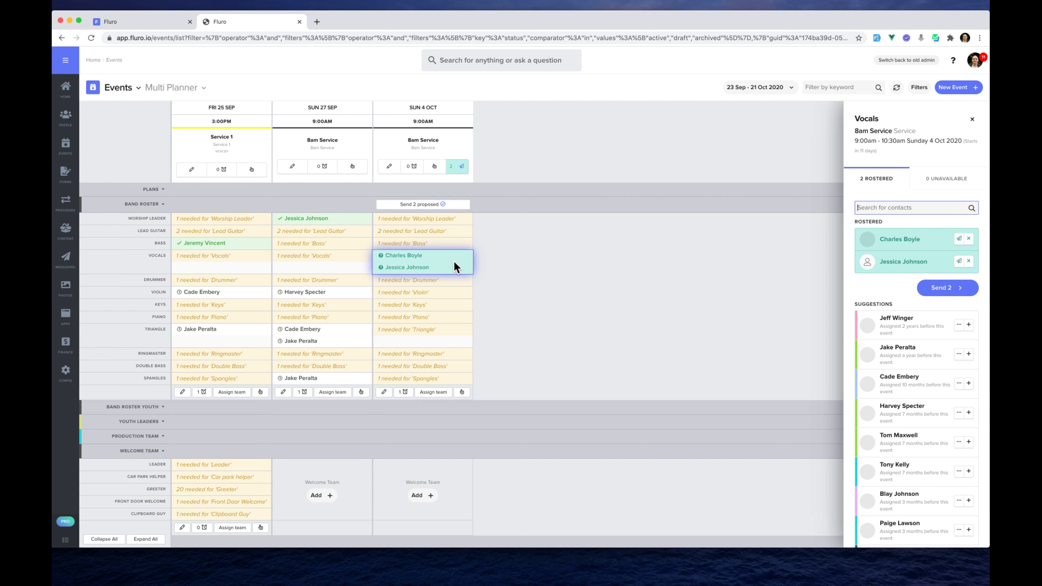
Roster the second Vocals contact as Triangle for the 4 October 8am Service despite the conflict, and send them that assignment request
left_click(425, 336)
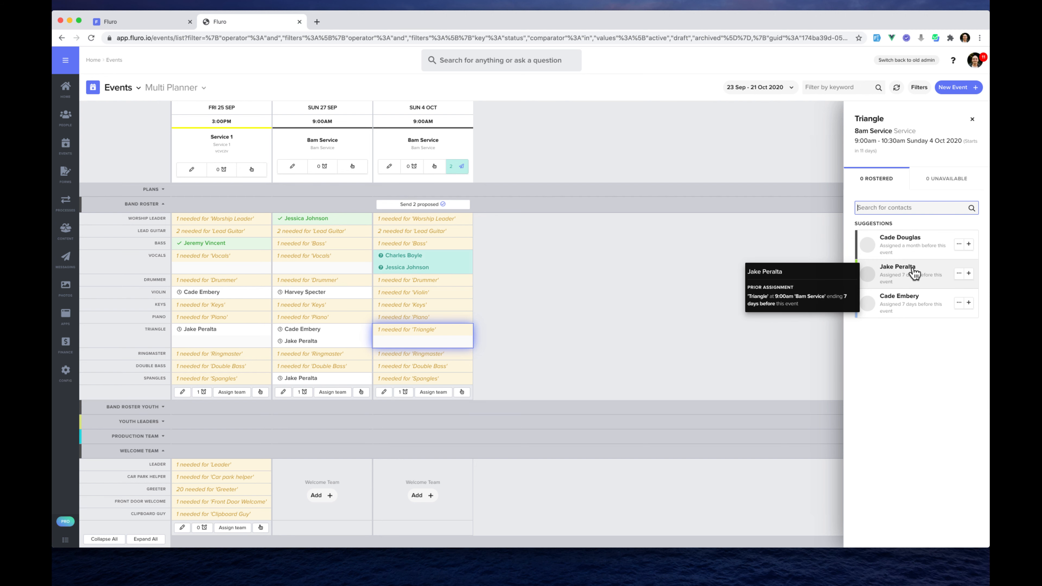
left_click(922, 356)
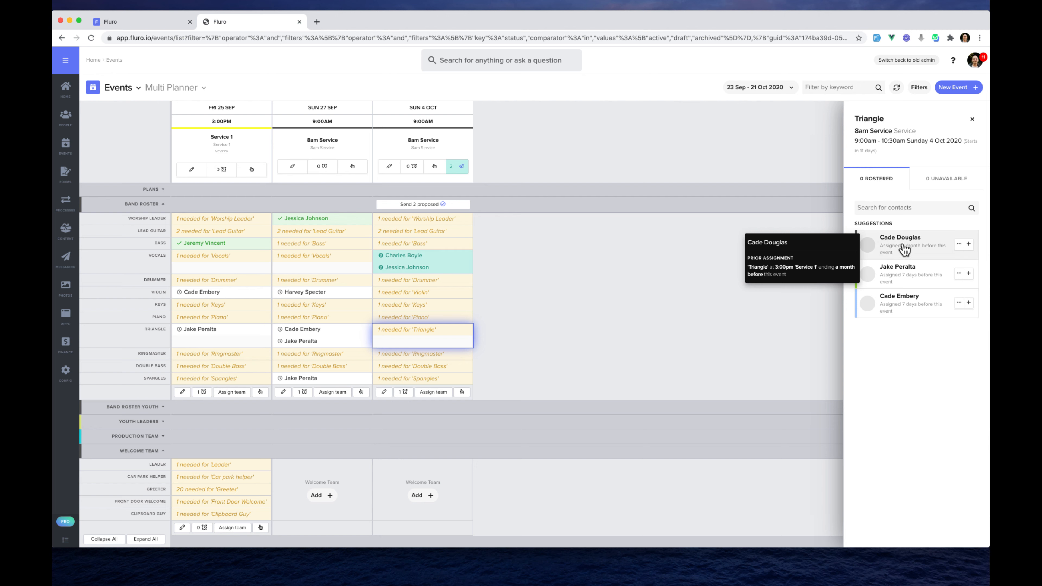
mouse_move(926, 276)
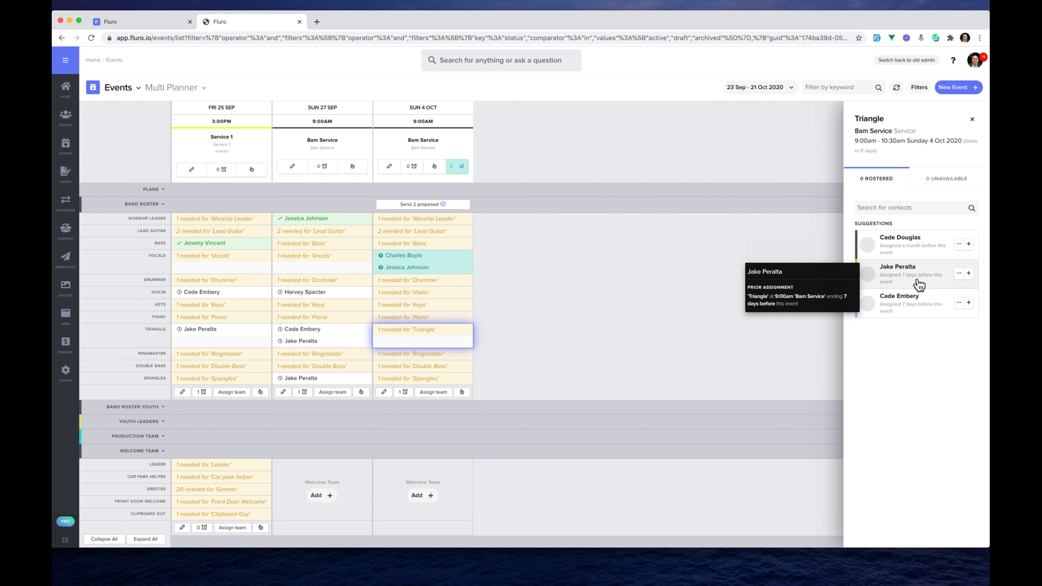
left_click(910, 208)
type("jess")
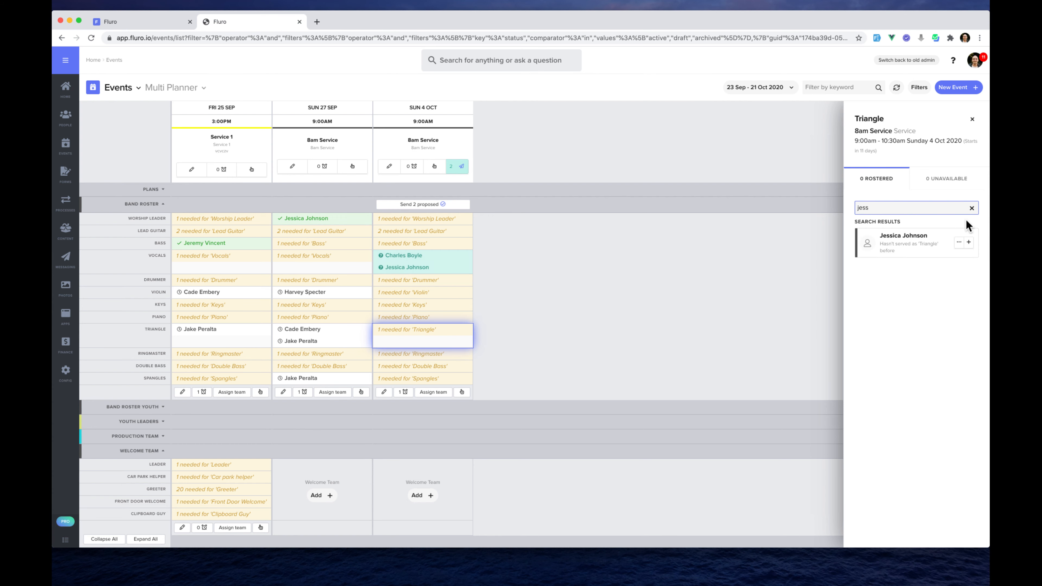
left_click(906, 240)
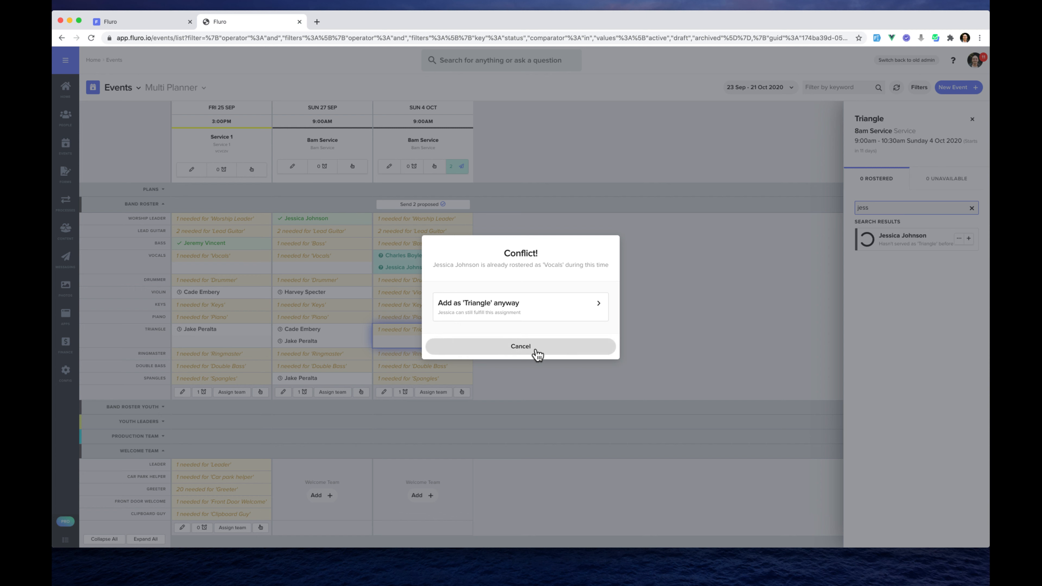
left_click(537, 304)
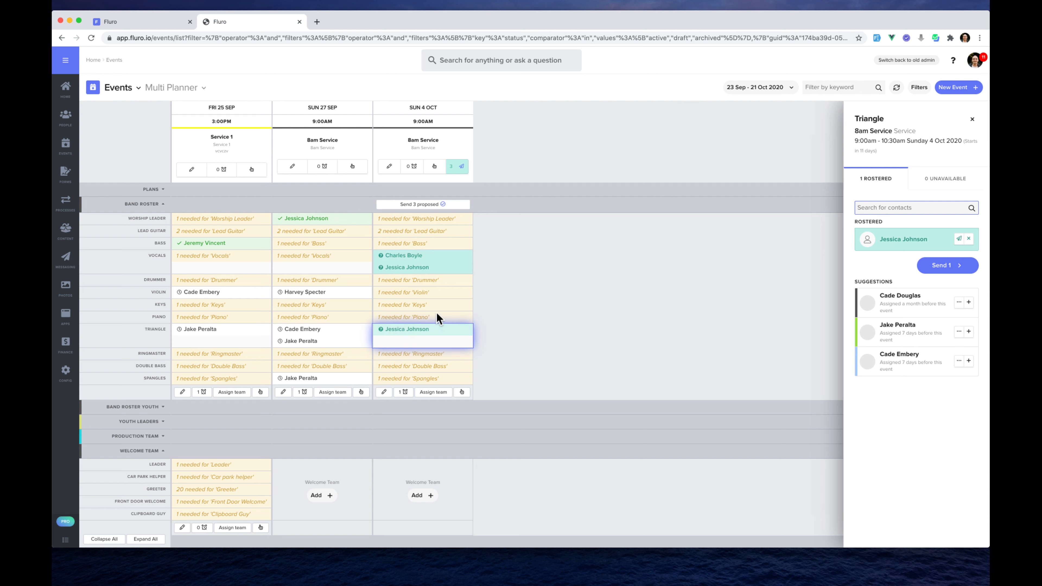
left_click(959, 241)
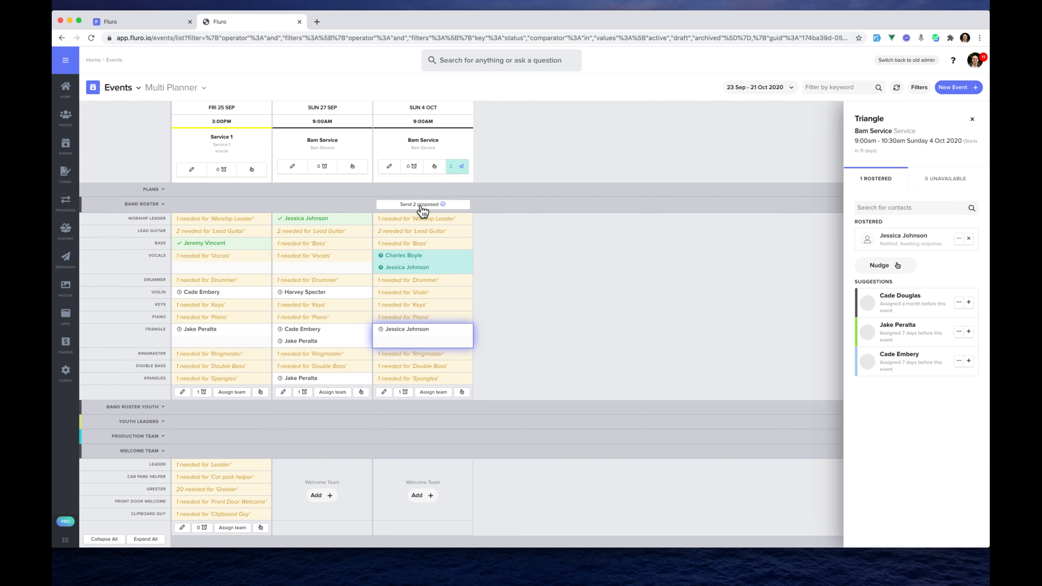
Add the Welcome Team roster to the 4 October 8am Service and assign the same contact as Front Door Welcome, overriding the conflict
scroll(436, 213, "down", 1)
scroll(436, 213, "down", 2)
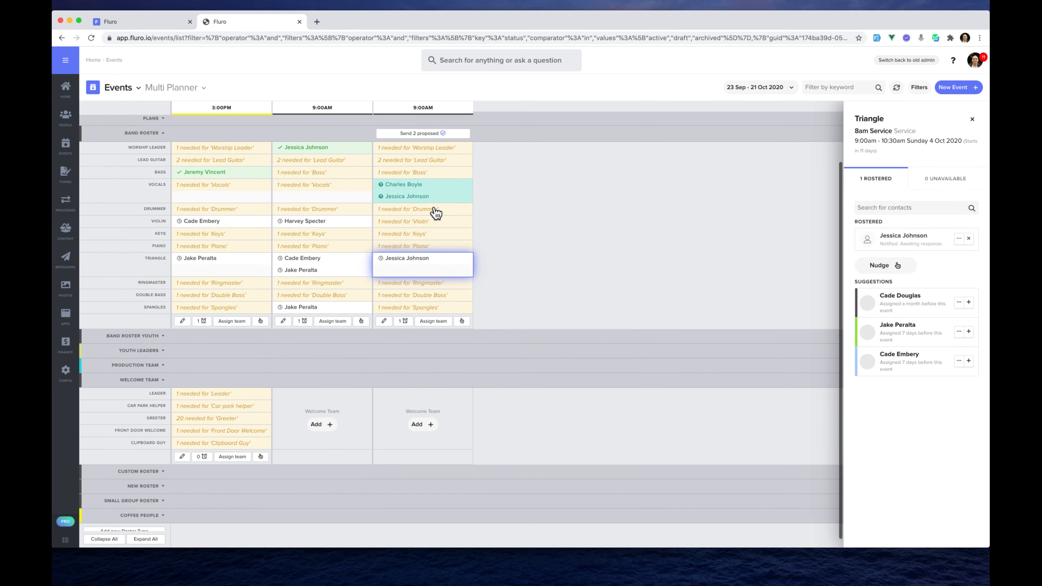
scroll(436, 213, "down", 2)
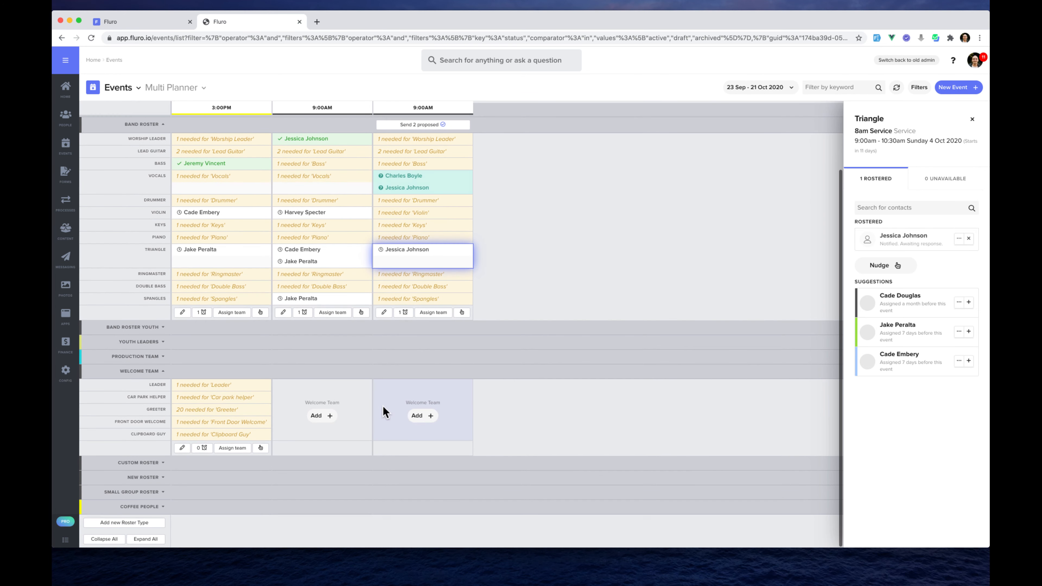
left_click(426, 417)
left_click(427, 422)
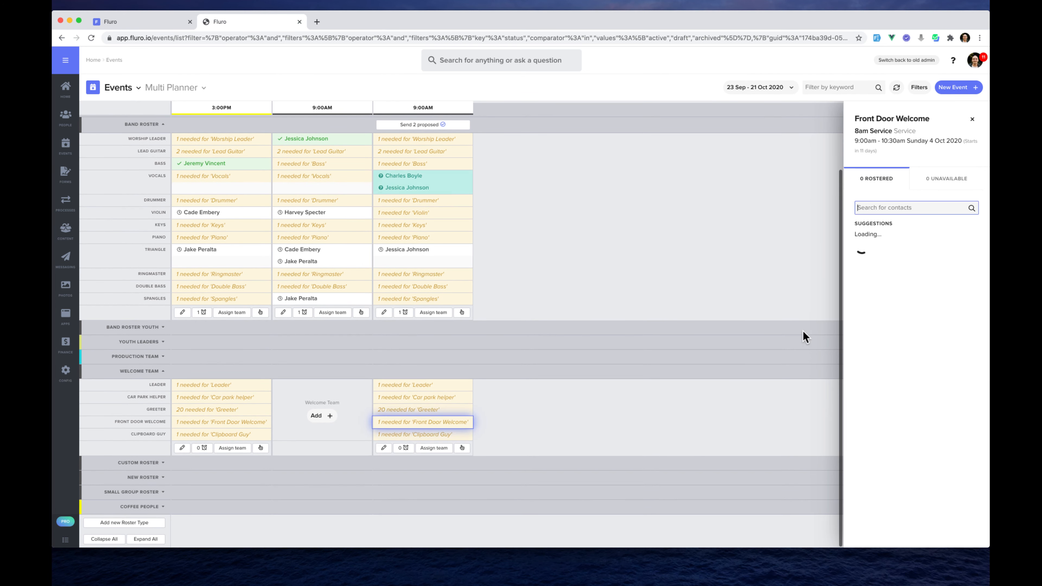
type("jess")
left_click(903, 249)
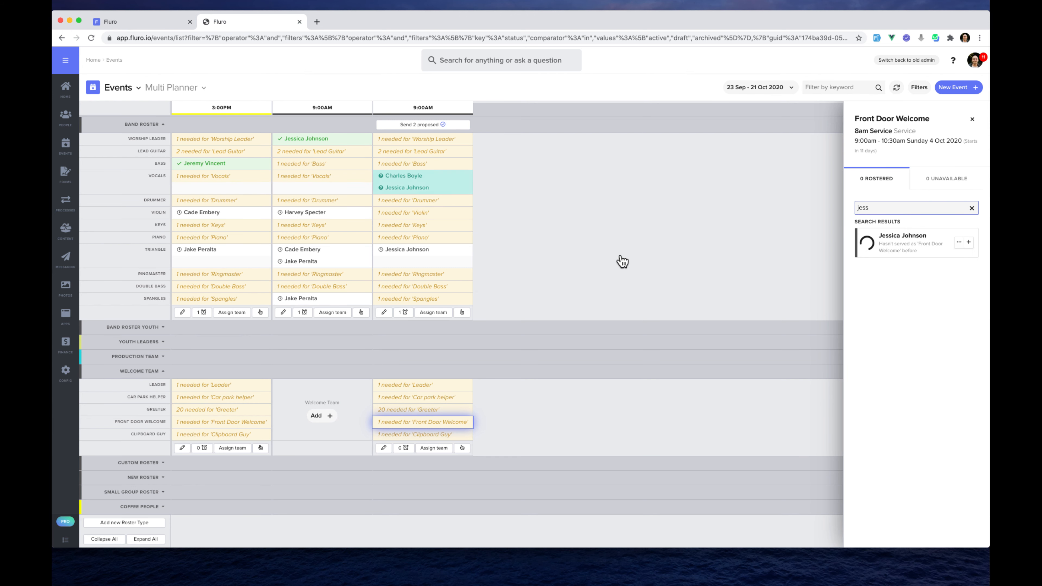
left_click(511, 304)
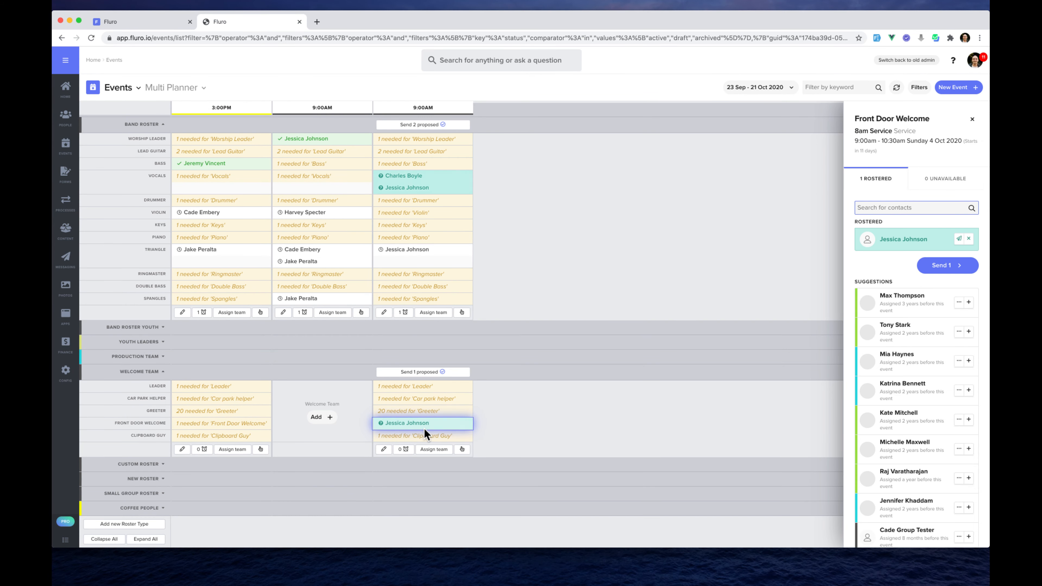
Send all proposed assignment requests for the 4 October 8am Service at once, covering both the Band Roster and Welcome Team
scroll(474, 306, "up", 2)
scroll(468, 305, "up", 1)
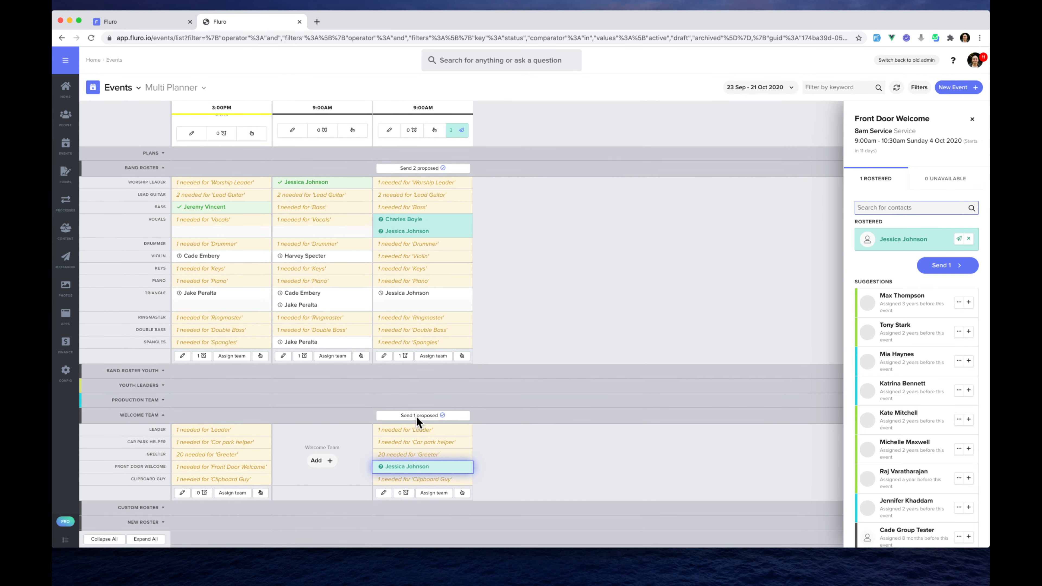
scroll(426, 422, "down", 2)
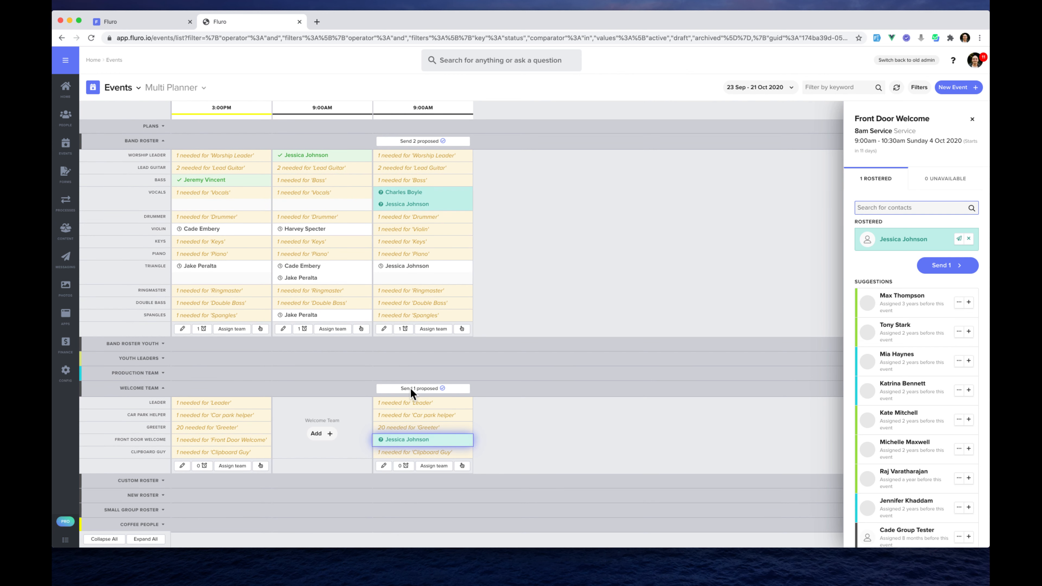
scroll(417, 395, "up", 5)
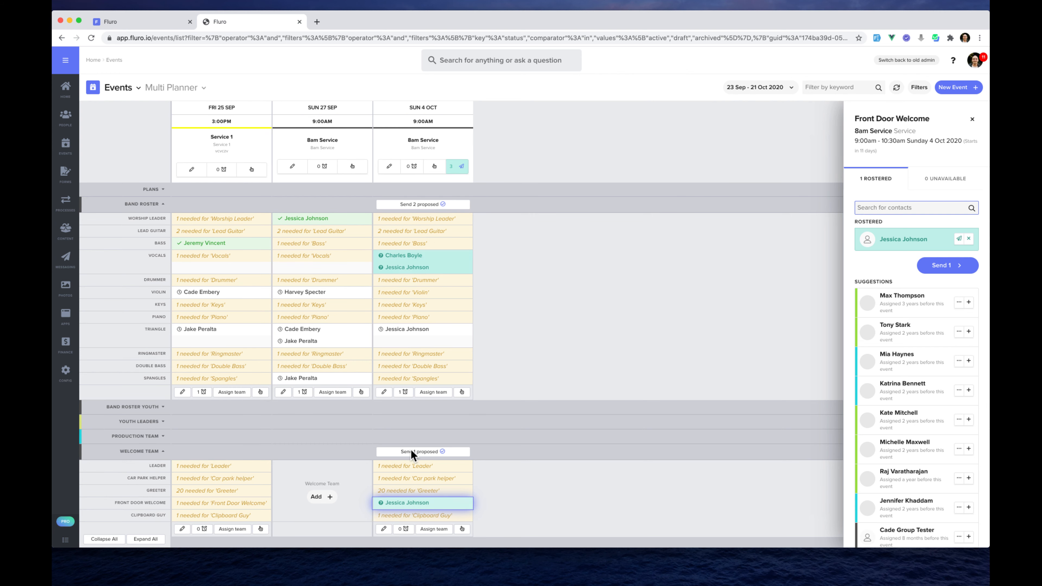
scroll(428, 435, "down", 5)
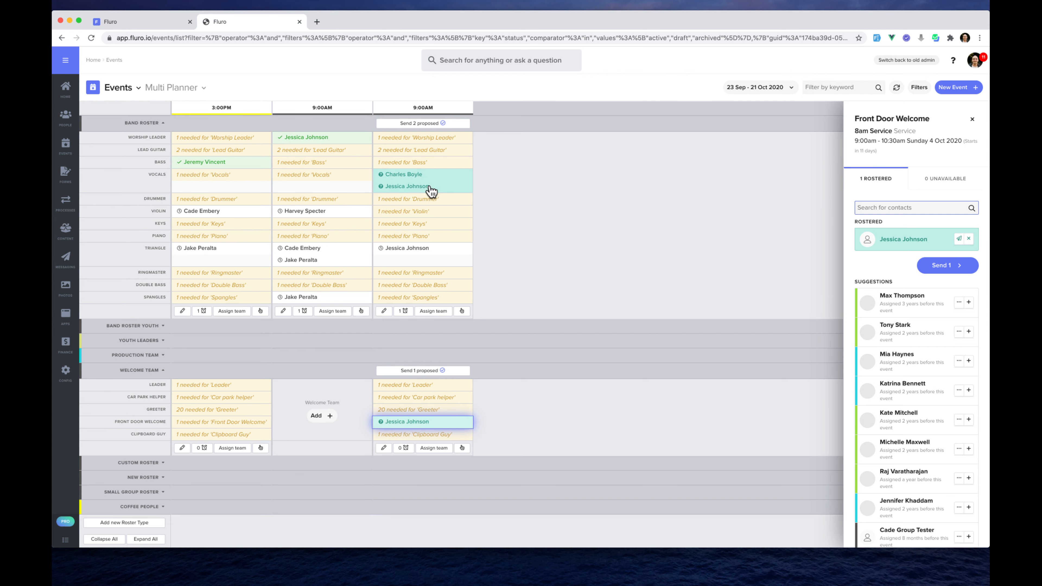
scroll(428, 206, "up", 5)
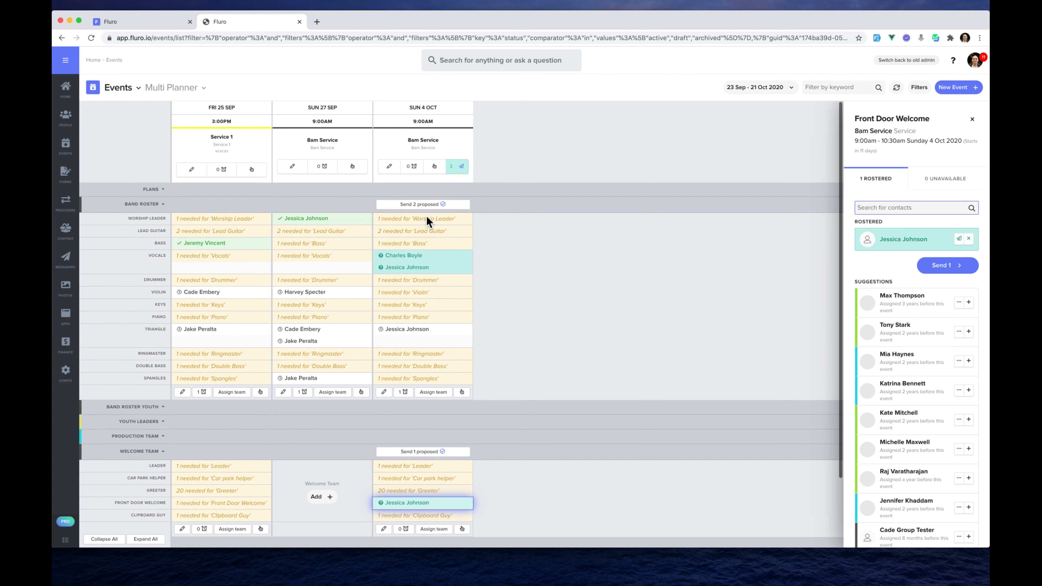
left_click(461, 167)
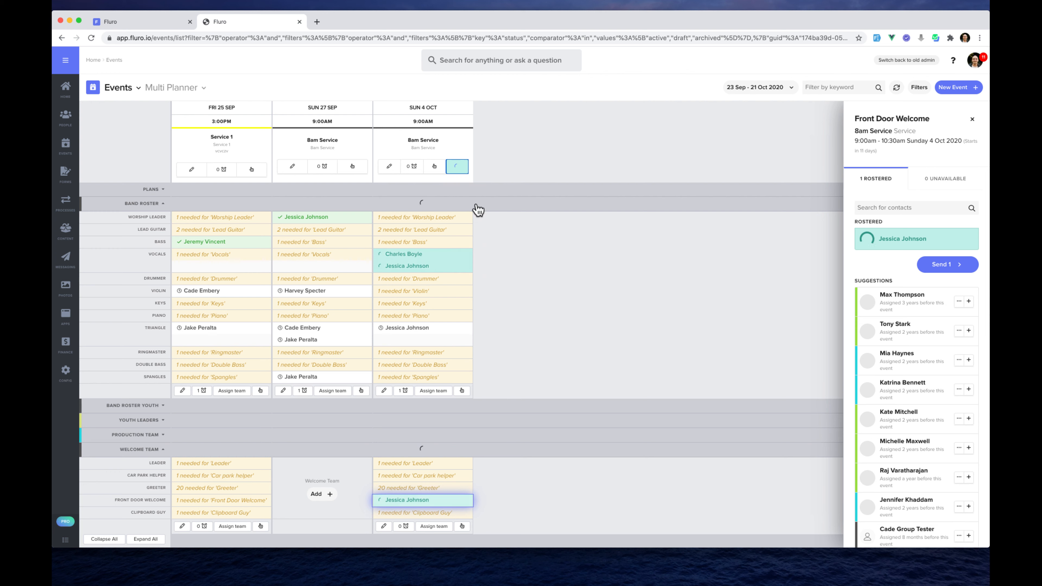
scroll(456, 495, "down", 1)
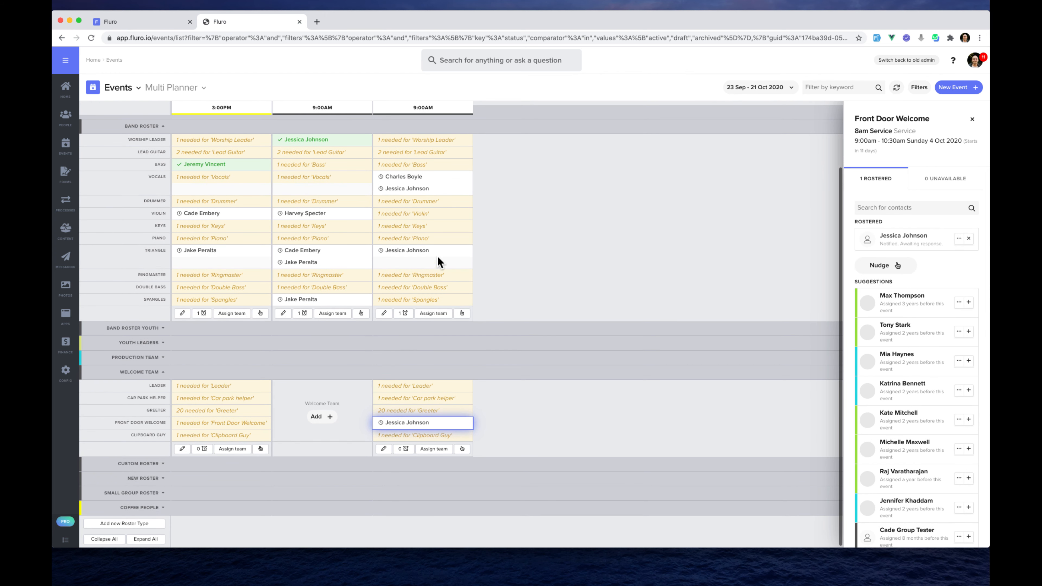
scroll(453, 199, "up", 1)
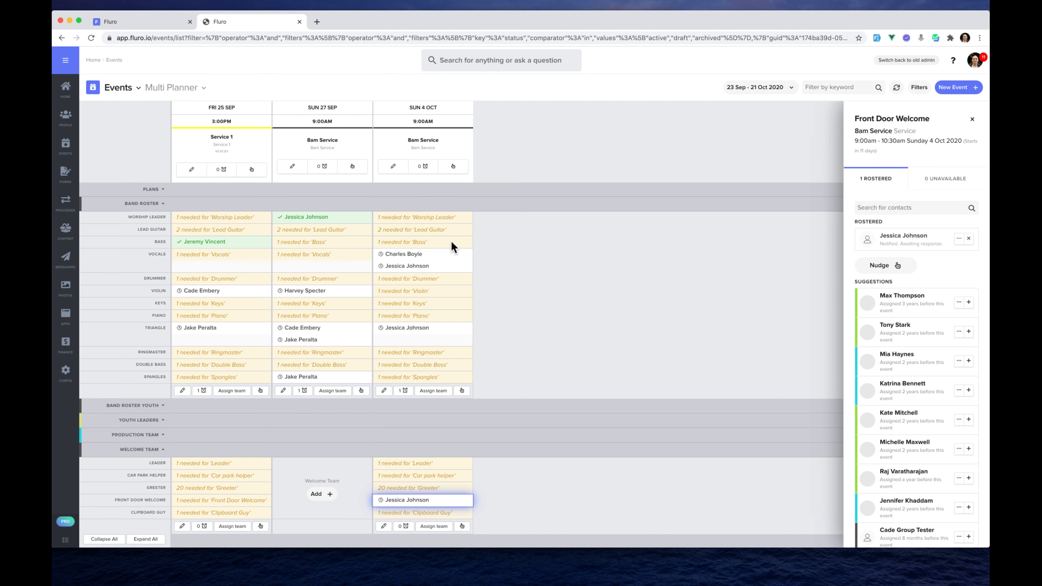
View the rostered contacts and suggestions for Vocals, Keys and Violin in the 4 October 8am Service
left_click(449, 251)
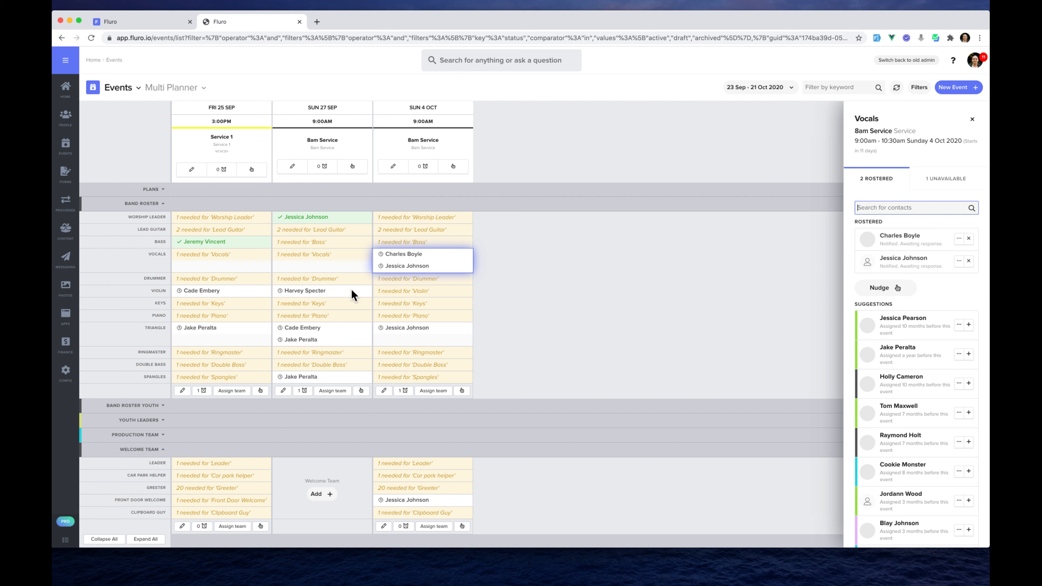
left_click(417, 304)
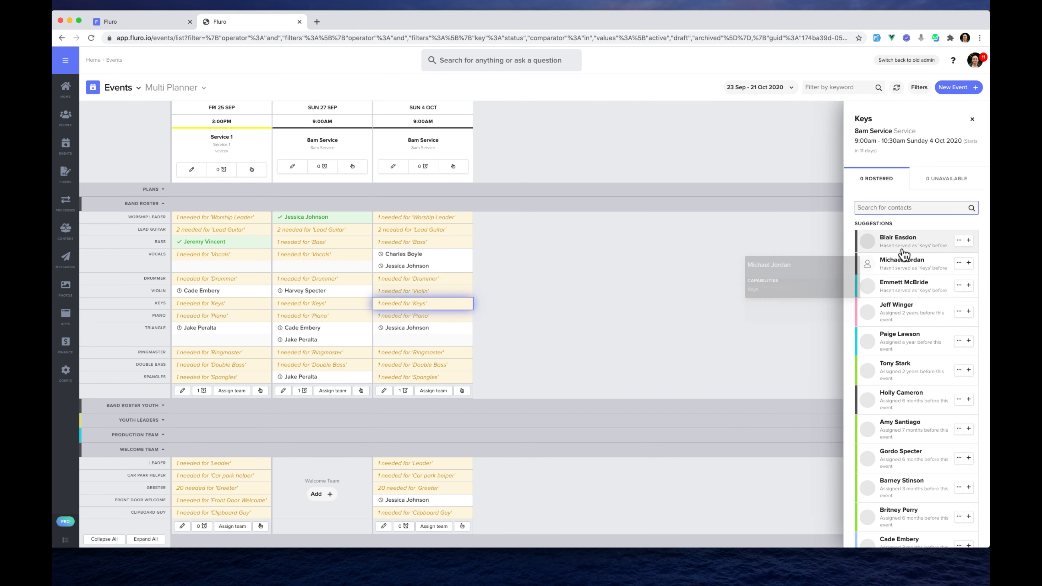
left_click(419, 290)
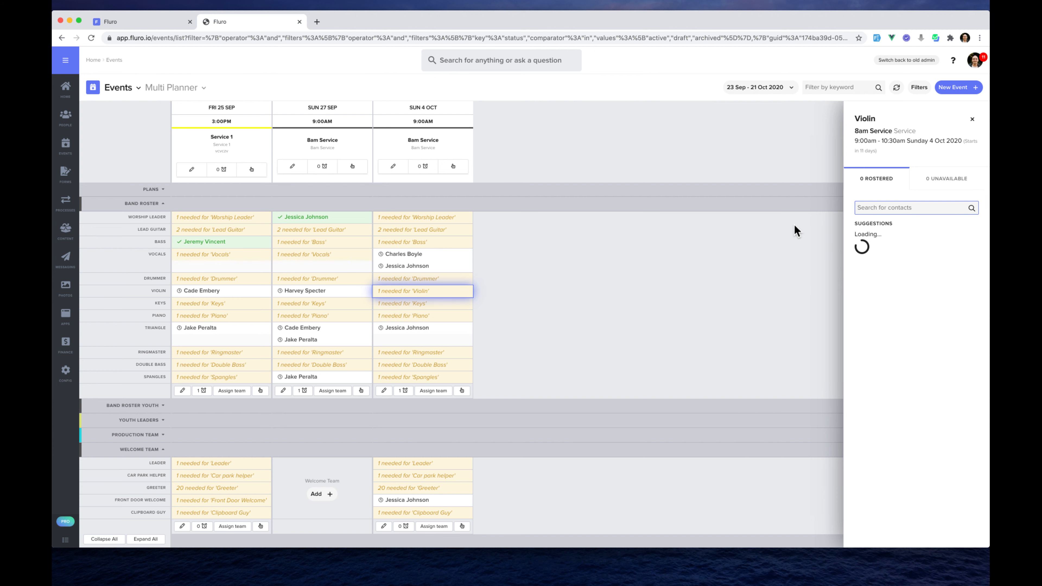
Examine the suggested and unavailable contacts for Bass on 27 September, including their prior assignments and lacking capabilities
left_click(325, 241)
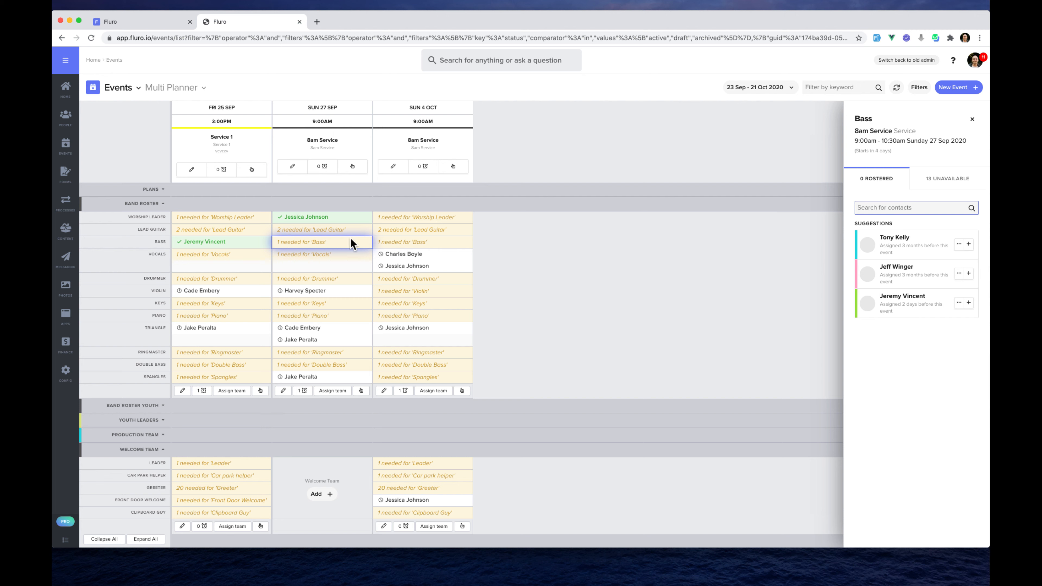
mouse_move(905, 245)
left_click(946, 185)
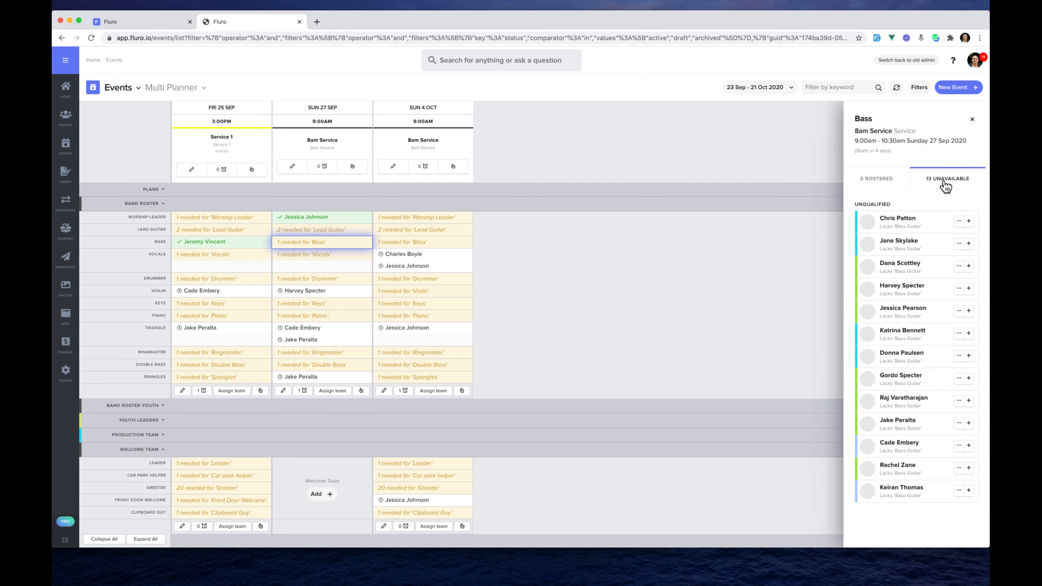
mouse_move(918, 498)
mouse_move(909, 381)
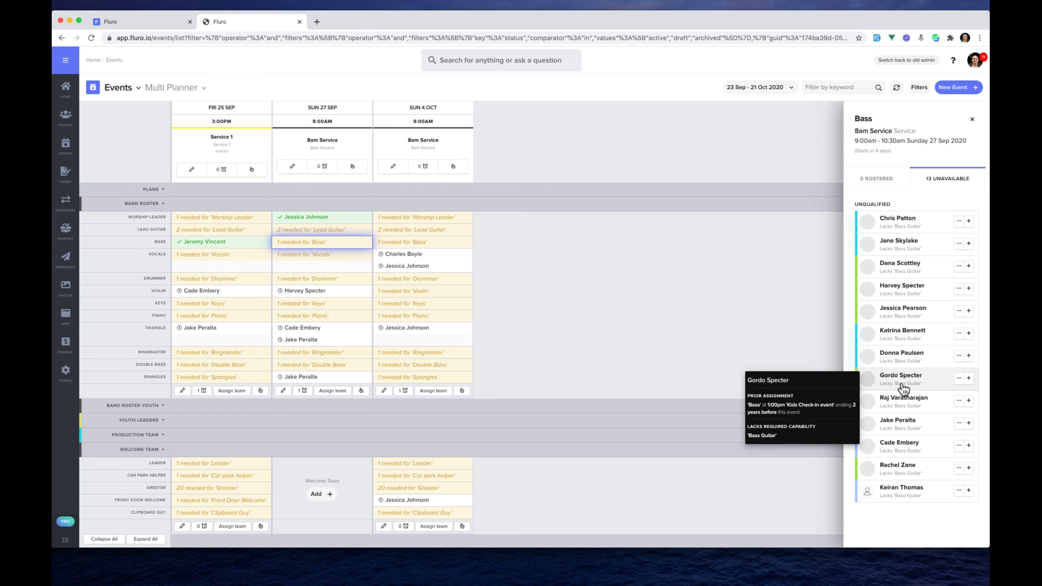
mouse_move(905, 359)
mouse_move(927, 234)
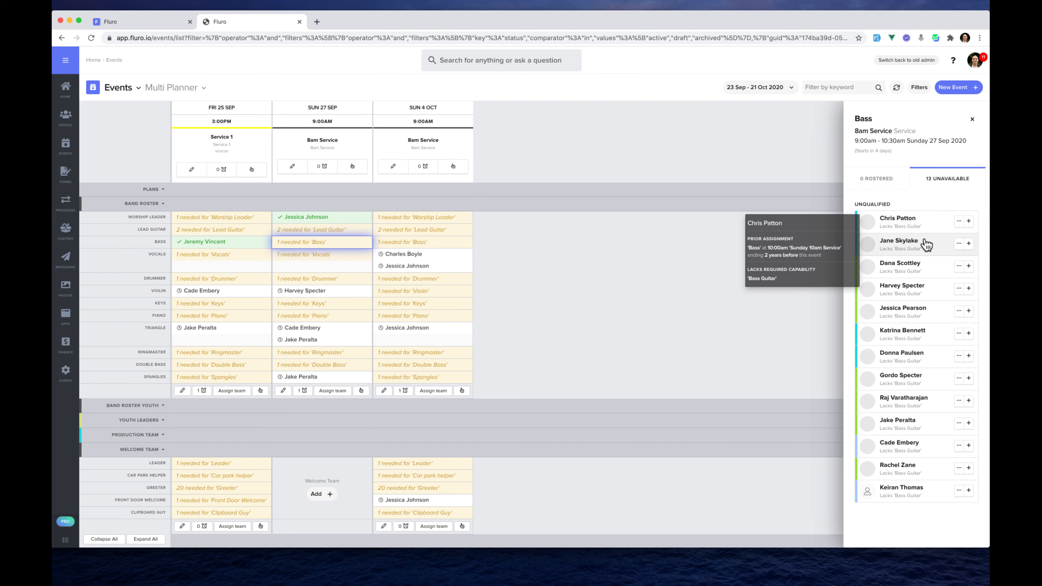
Review the suggested contacts for Bass on 27 September again and compare them with those for Bass on 4 October
left_click(890, 181)
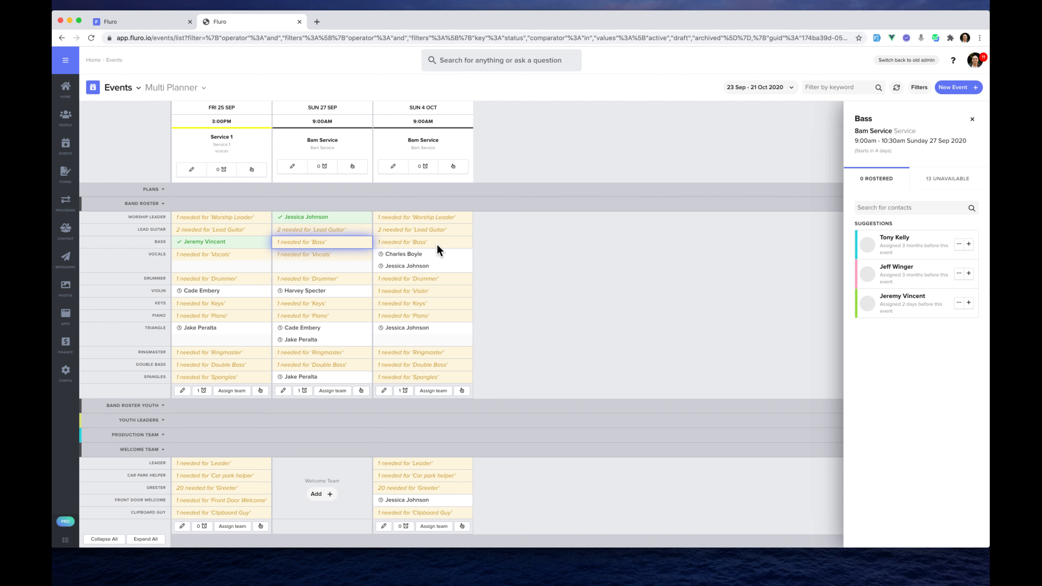
left_click(902, 208)
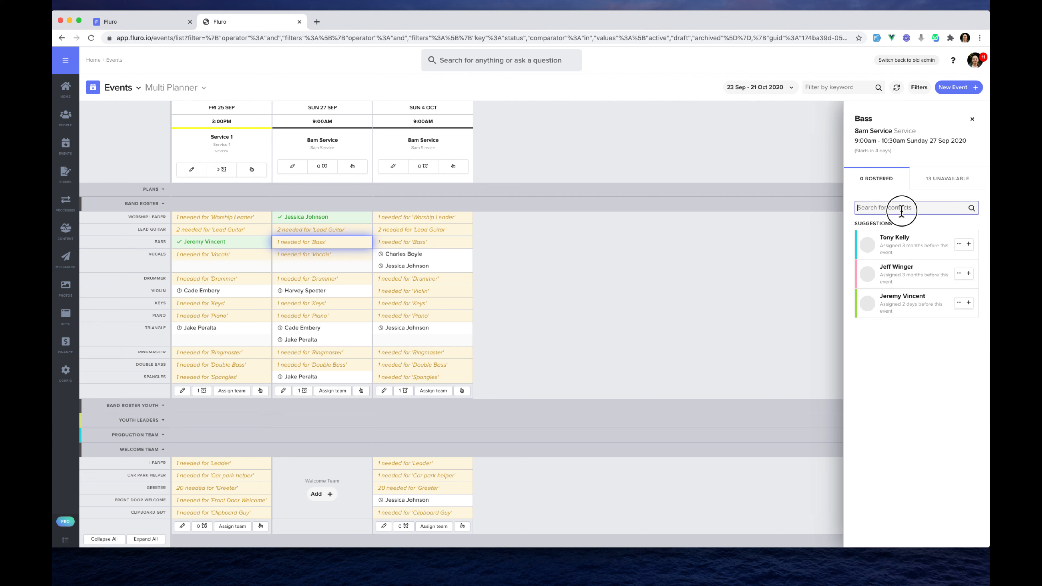
left_click(328, 261)
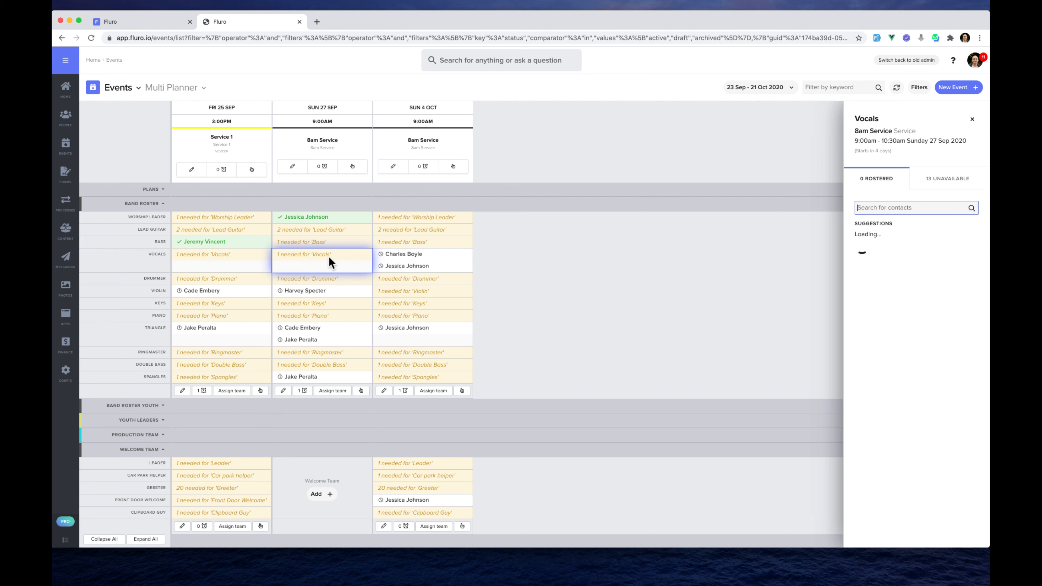
left_click(339, 242)
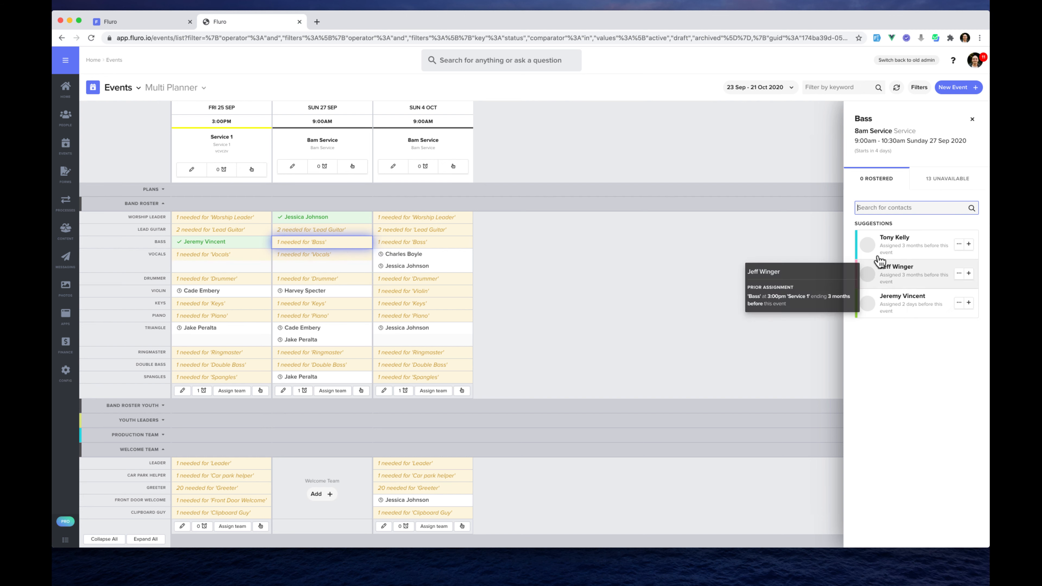
left_click(430, 244)
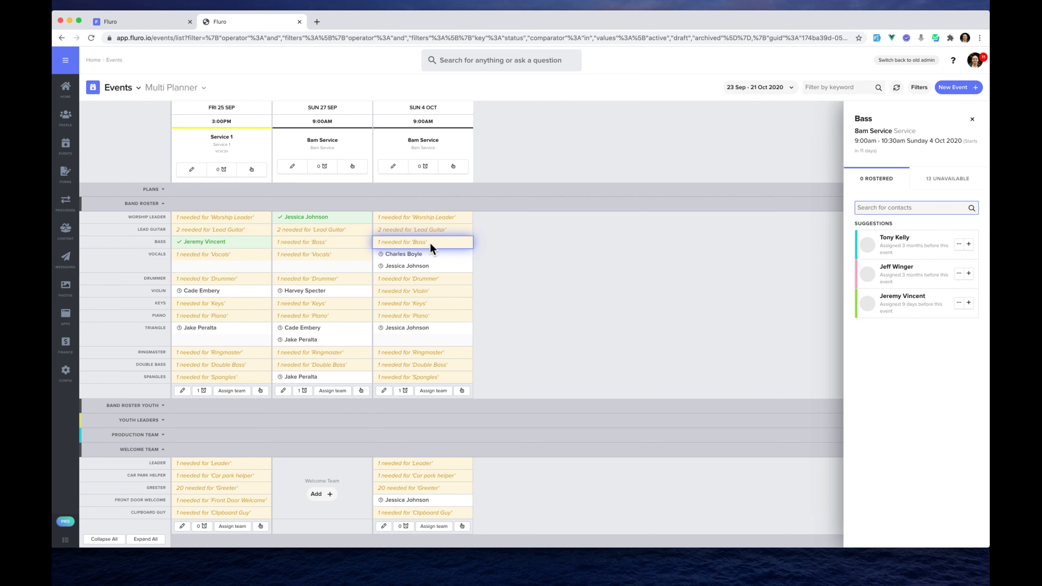